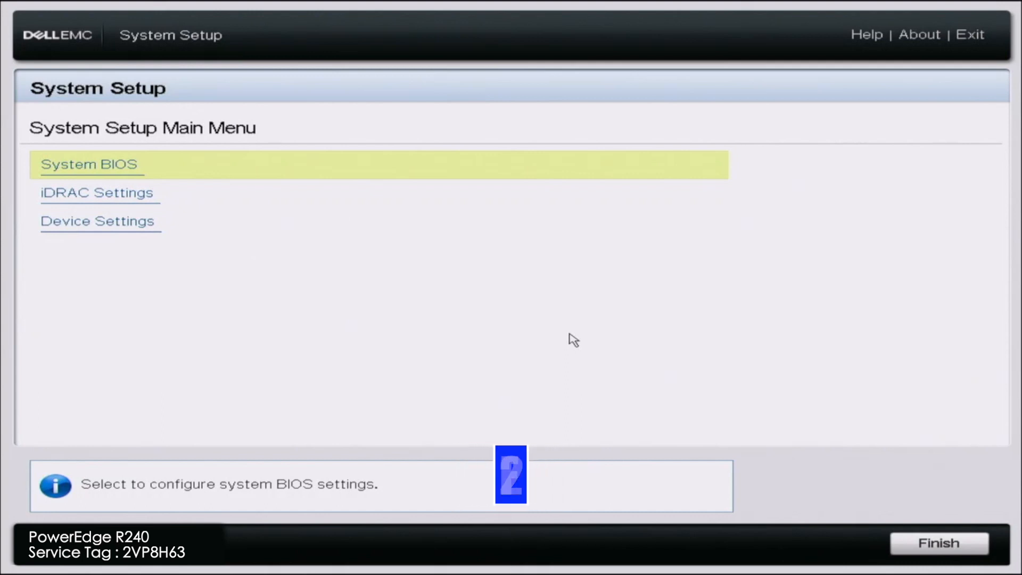
Open the iDRAC Settings and view their System Summary
{"action": "left_click", "coordinate": [472, 208]}
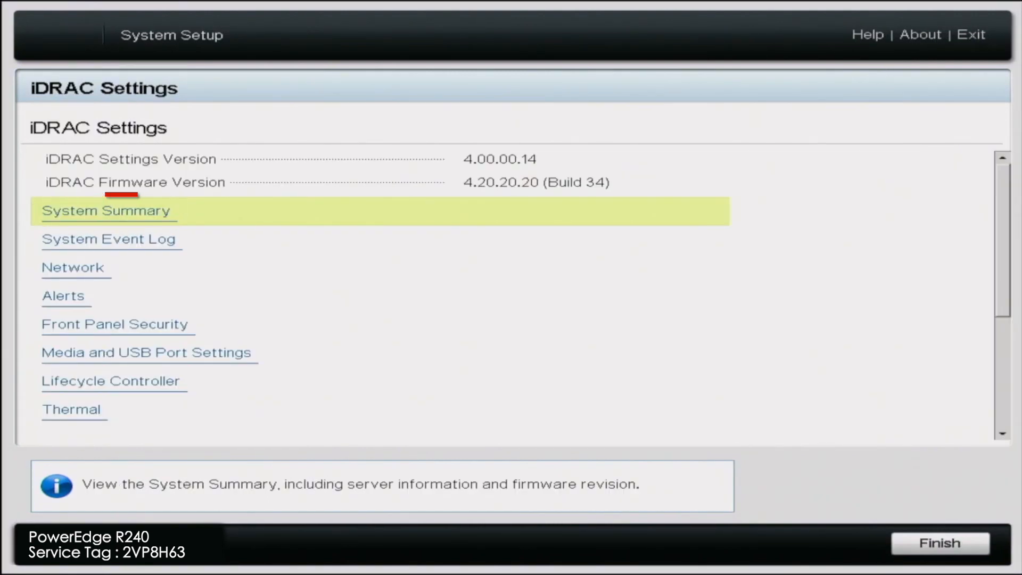
{"action": "key", "text": "Return"}
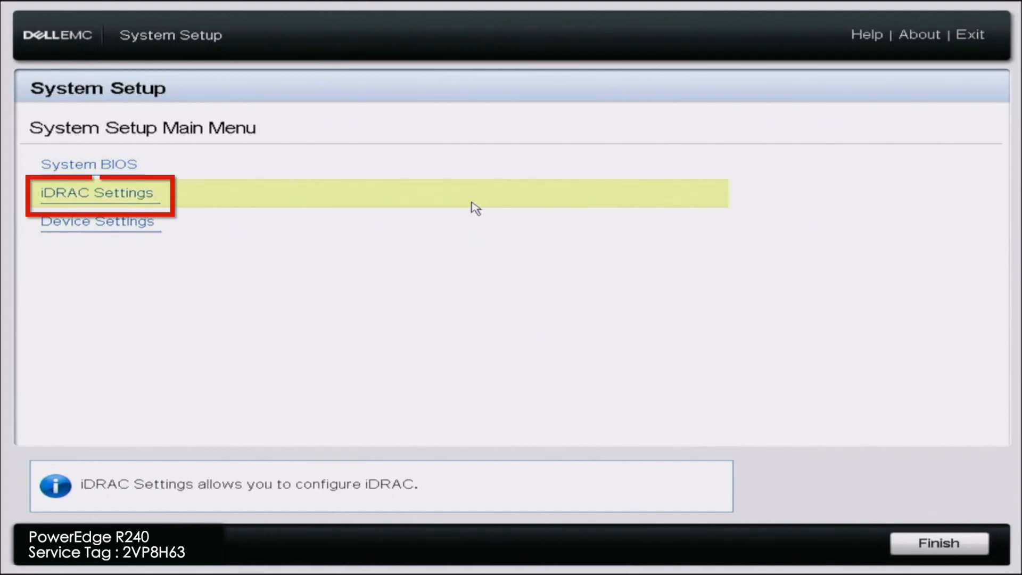
In the Network page of the iDRAC Settings, enable DHCP under the IPv4 settings
{"action": "left_click", "coordinate": [474, 208]}
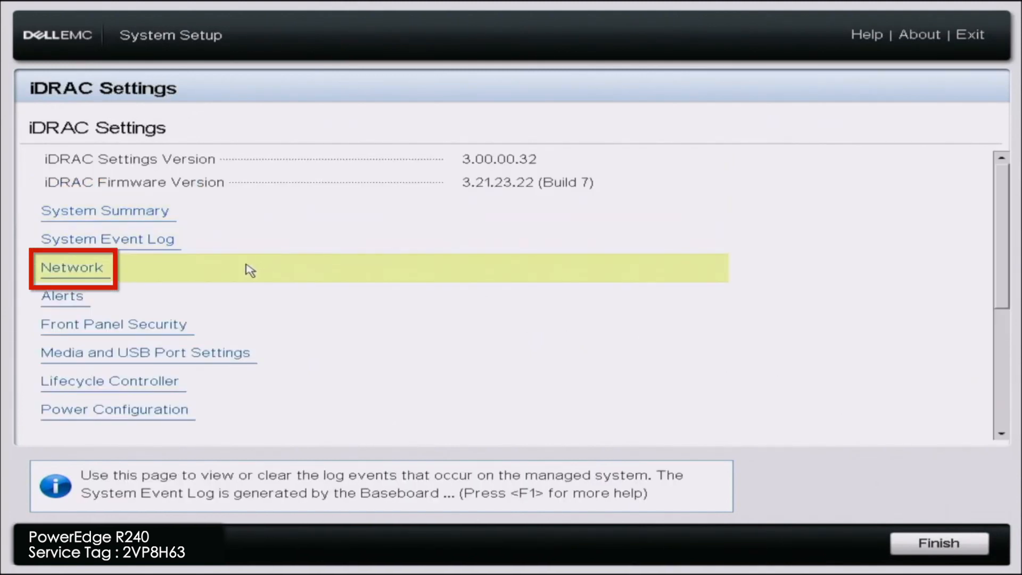
{"action": "left_click", "coordinate": [218, 272]}
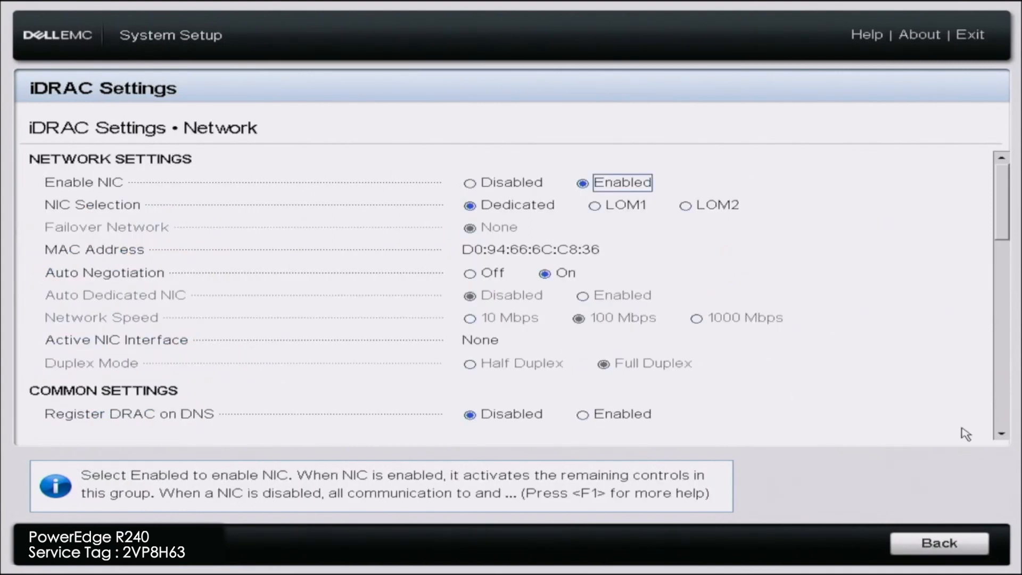
{"action": "scroll", "coordinate": [1000, 438], "scroll_direction": "down", "scroll_amount": 5}
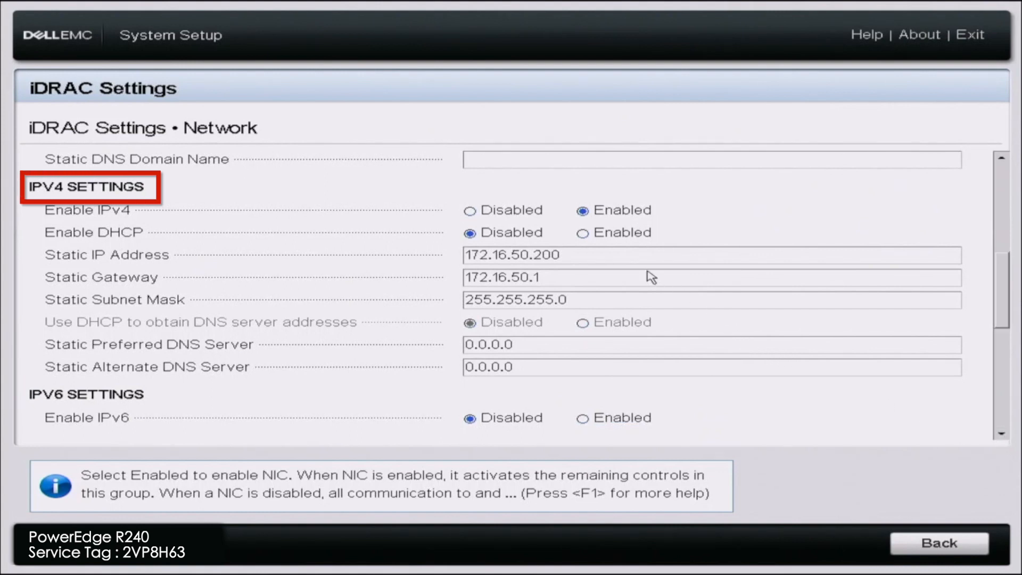
{"action": "left_click", "coordinate": [590, 235]}
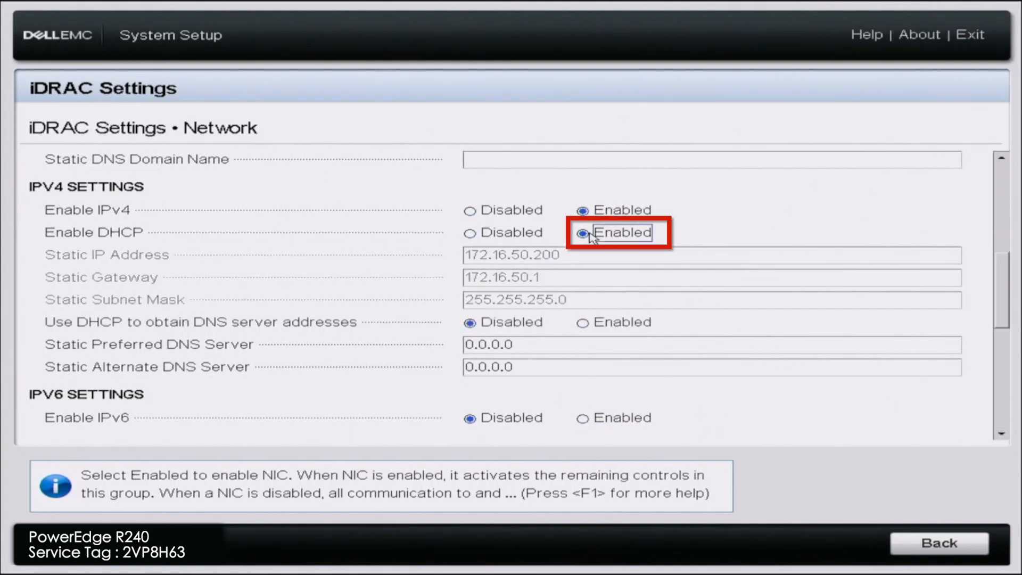
Set the IPv4 Static Preferred DNS Server to 8.8.8.8
{"action": "left_click", "coordinate": [562, 349]}
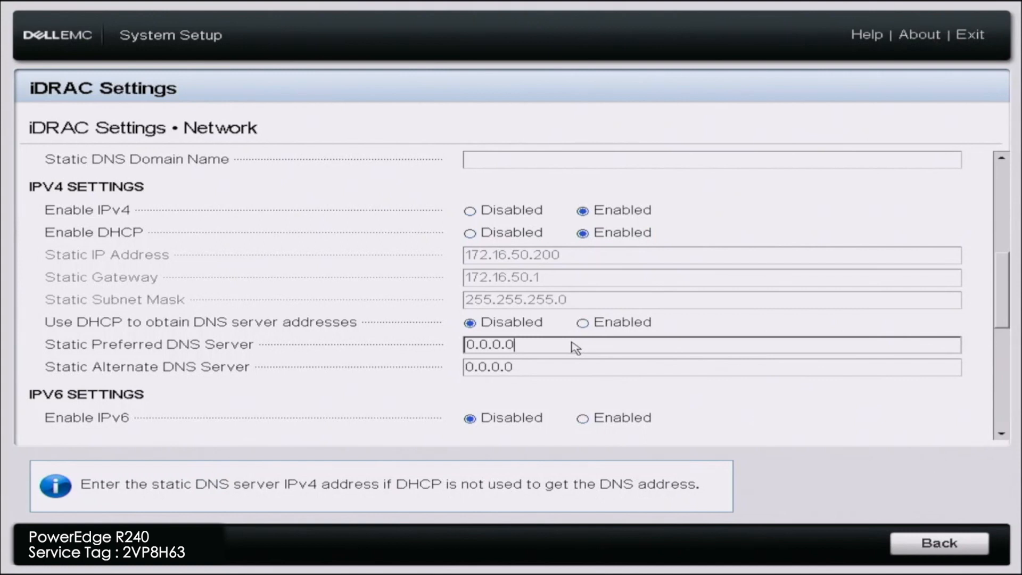
{"action": "key", "text": "BackSpace"}
{"action": "key", "text": "BackSpace"}
{"action": "key", "text": "BackSpace"}
{"action": "key", "text": "BackSpace"}
{"action": "key", "text": "BackSpace"}
{"action": "key", "text": "BackSpace"}
{"action": "key", "text": "BackSpace"}
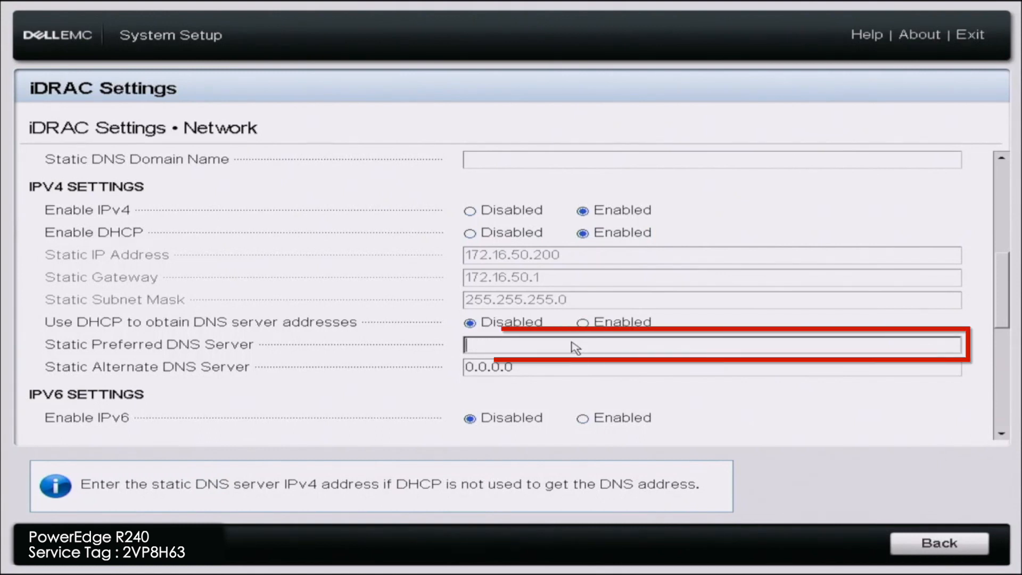
{"action": "type", "text": "8.8.8.8"}
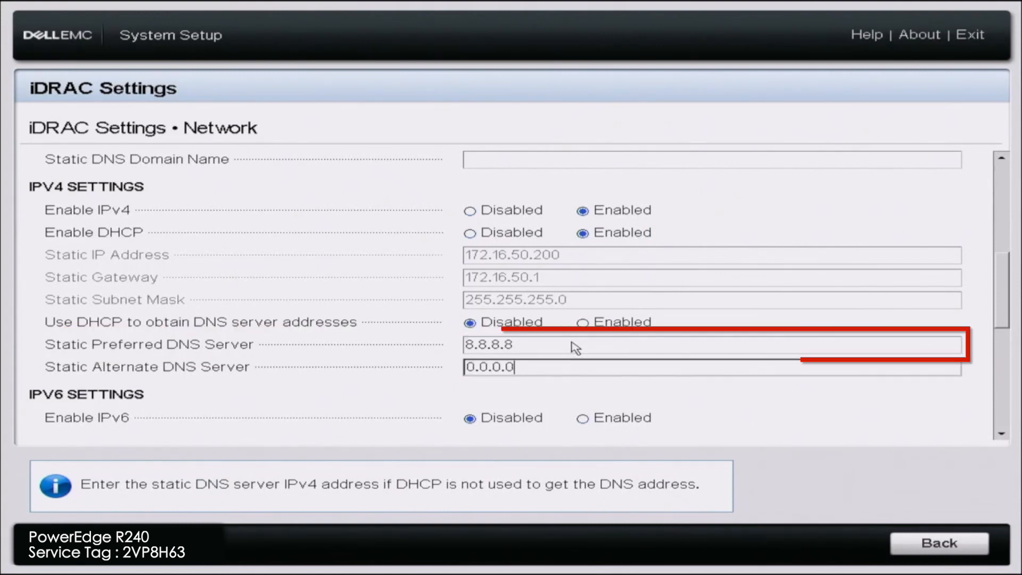
Set the IPv4 Static Alternate DNS Server to 8.8.4.4
{"action": "key", "text": "Tab"}
{"action": "key", "text": "BackSpace"}
{"action": "key", "text": "BackSpace"}
{"action": "key", "text": "BackSpace"}
{"action": "key", "text": "BackSpace"}
{"action": "key", "text": "BackSpace"}
{"action": "key", "text": "BackSpace"}
{"action": "key", "text": "BackSpace"}
{"action": "type", "text": "8.8.4.4"}
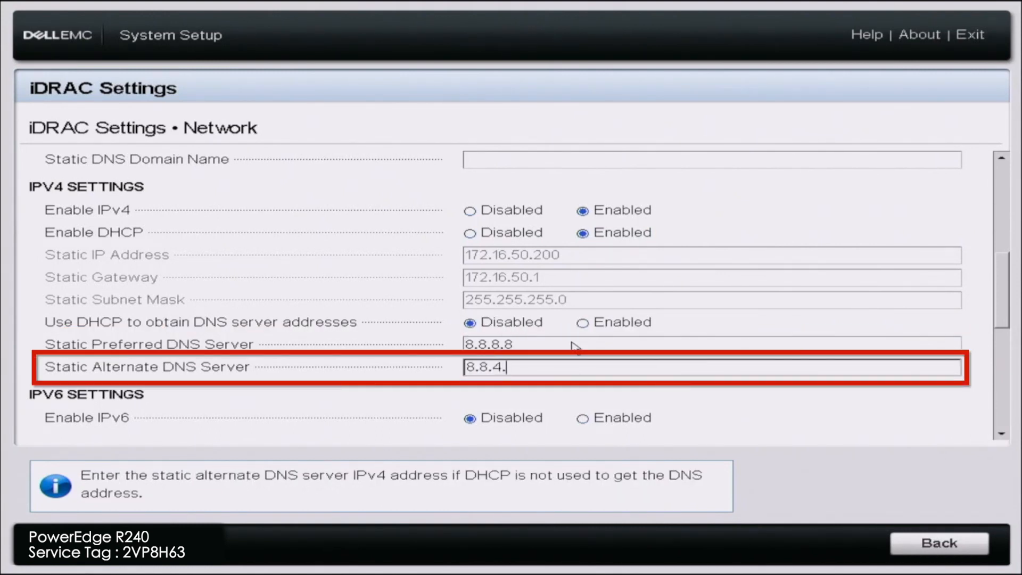
Leave the Network page and iDRAC Settings, saving the changed settings
{"action": "key", "text": "Tab"}
{"action": "key", "text": "Tab"}
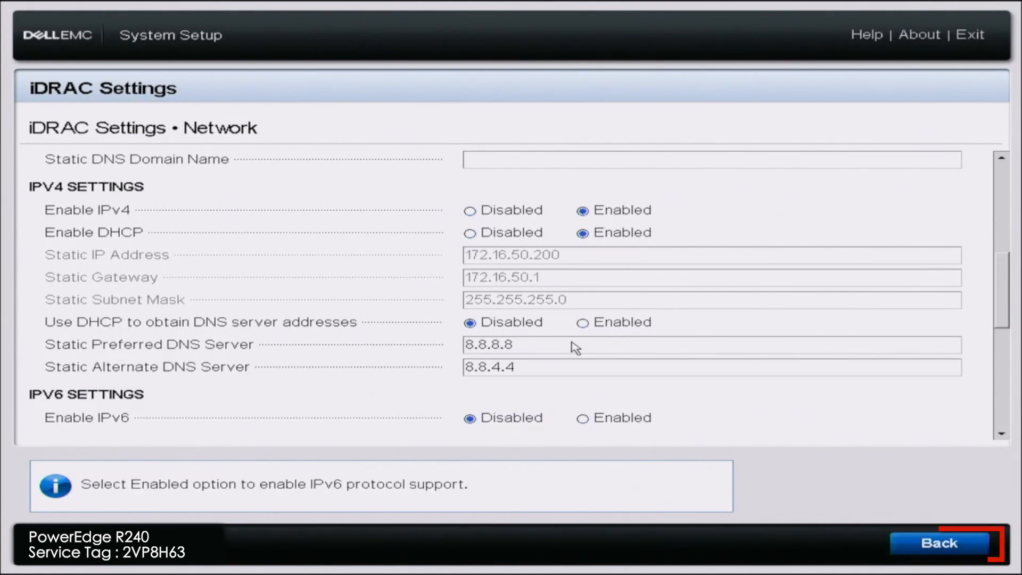
{"action": "key", "text": "Return"}
{"action": "key", "text": "Escape"}
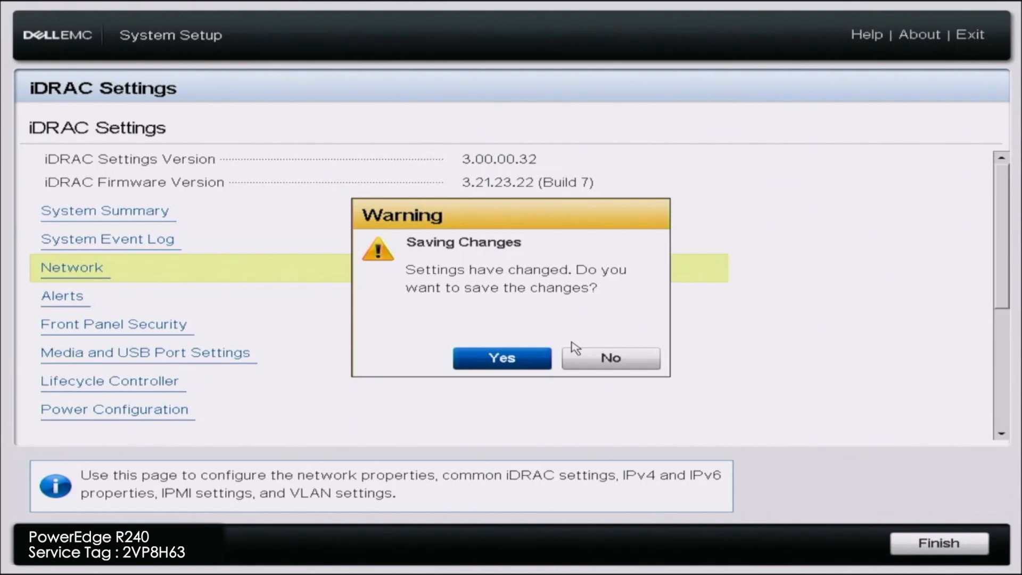
{"action": "key", "text": "Return"}
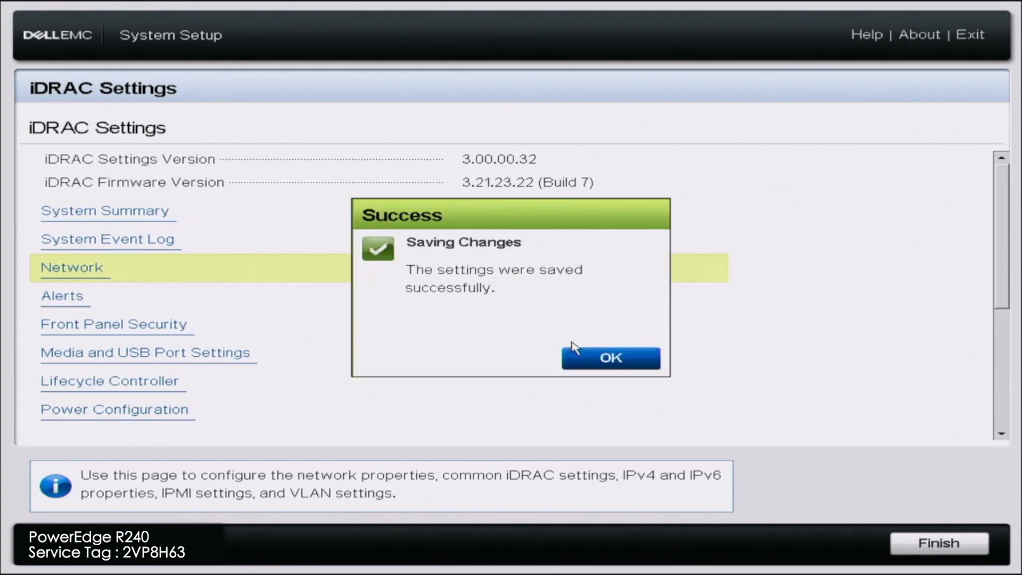
{"action": "key", "text": "Return"}
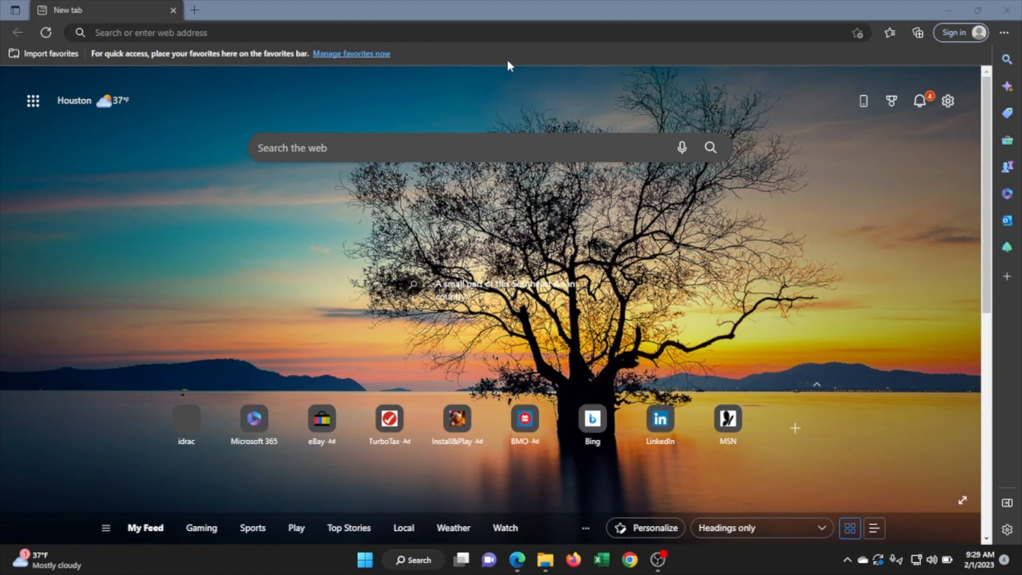
Switch to Microsoft Edge and open the iDRAC web login page at 172.16.50.133
{"action": "left_click", "coordinate": [491, 34]}
{"action": "type", "text": "172.16.50."}
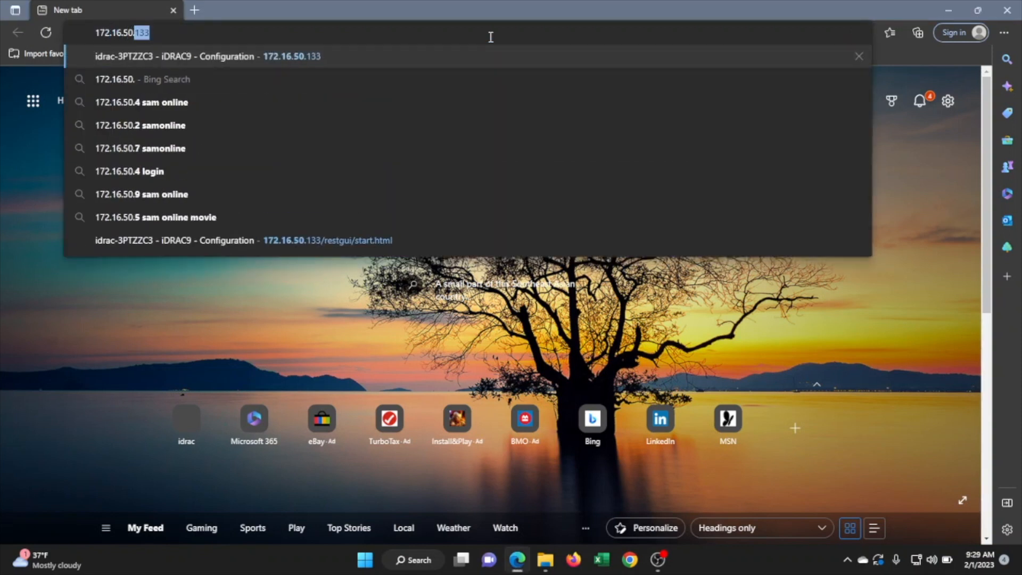
{"action": "type", "text": "133"}
{"action": "key", "text": "Return"}
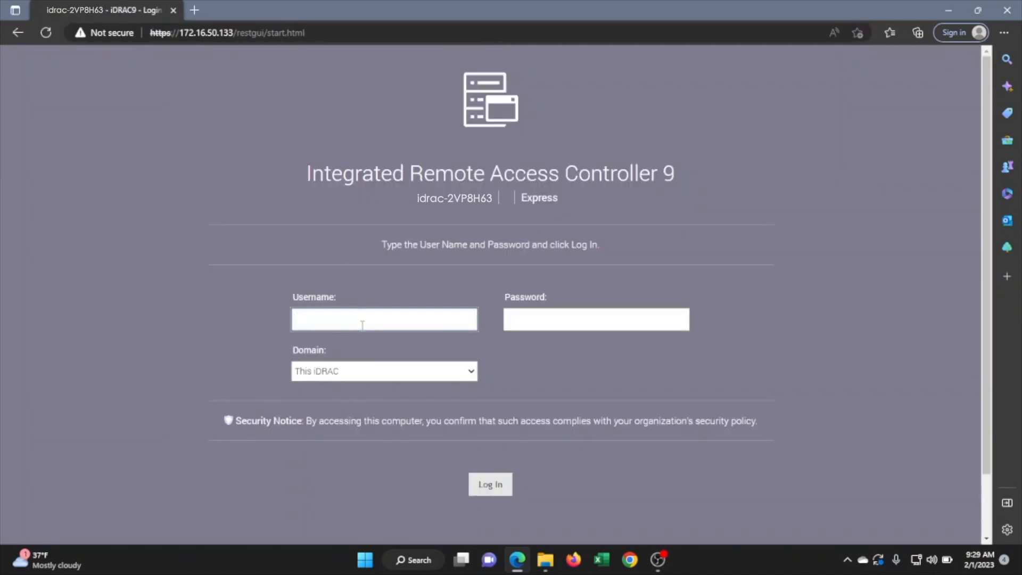
Log in to the iDRAC with the username root and the account password
{"action": "type", "text": "r"}
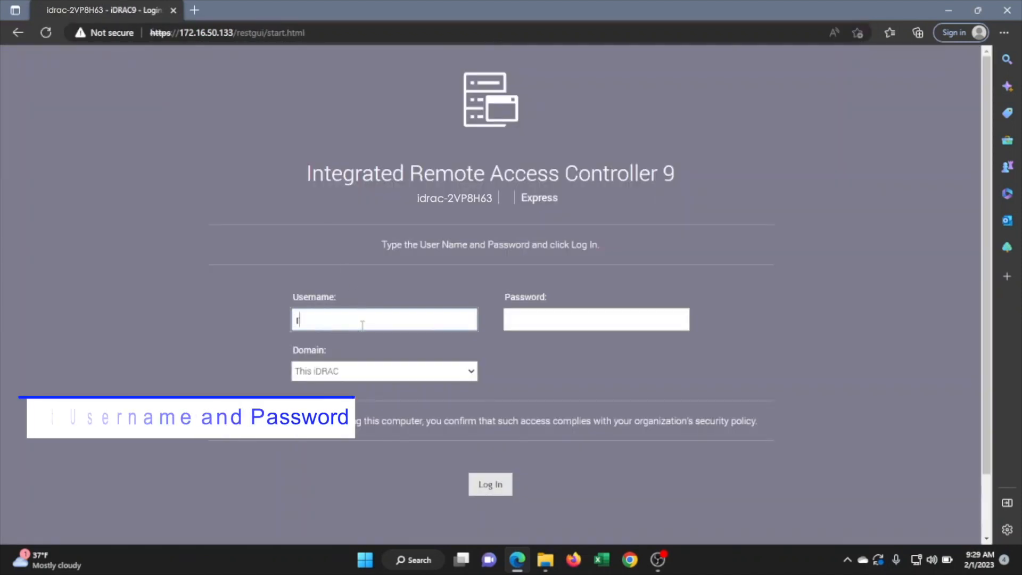
{"action": "type", "text": "oot"}
{"action": "key", "text": "Tab"}
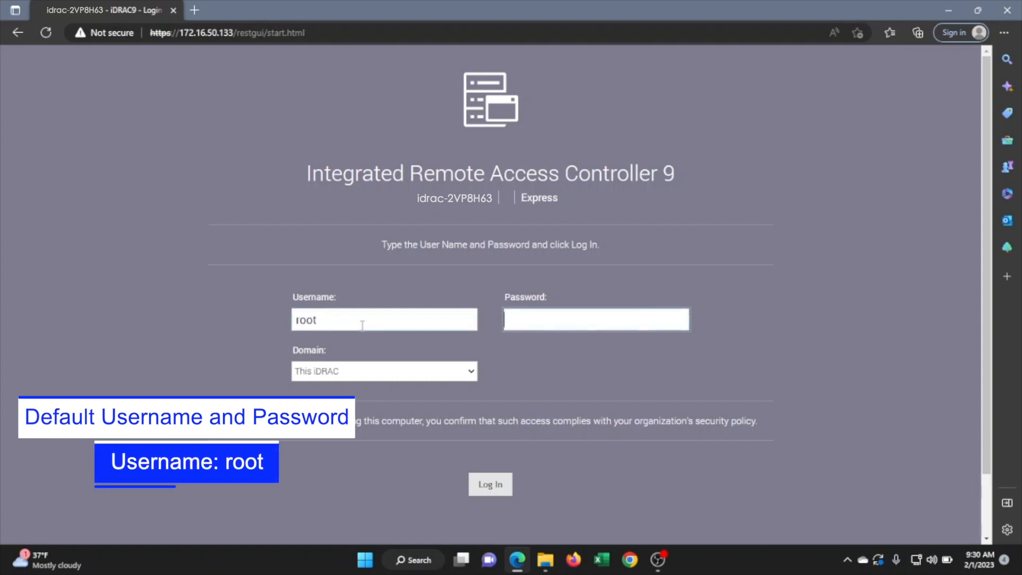
{"action": "type", "text": "calvin"}
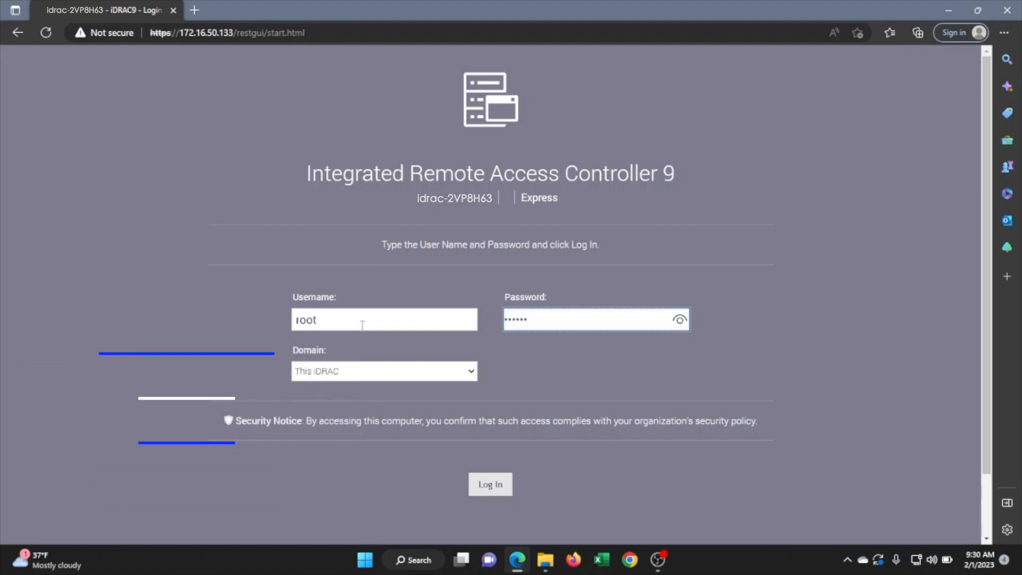
{"action": "key", "text": "Return"}
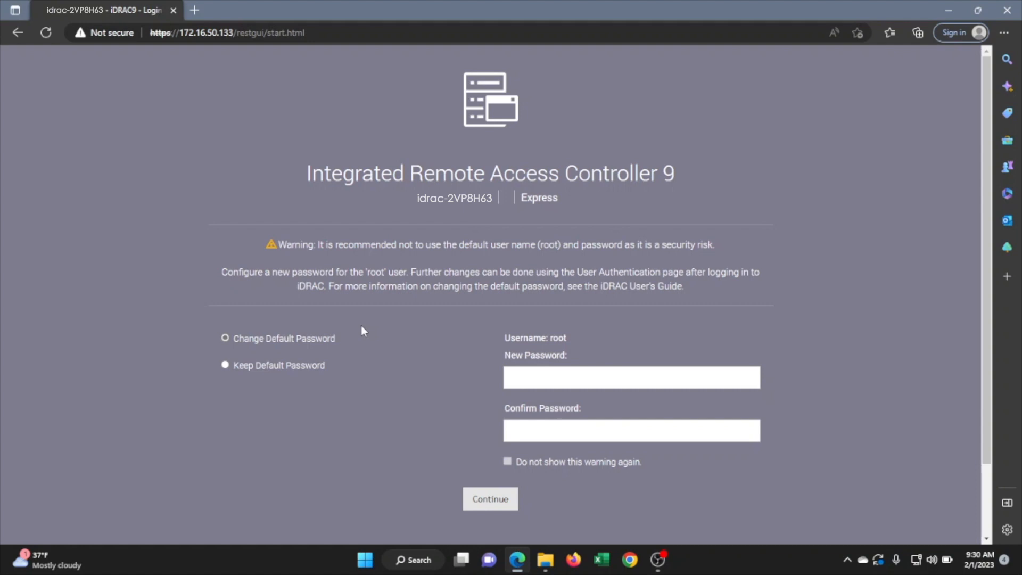
Choose to keep the default password for the root account and continue to the dashboard
{"action": "left_click", "coordinate": [314, 341]}
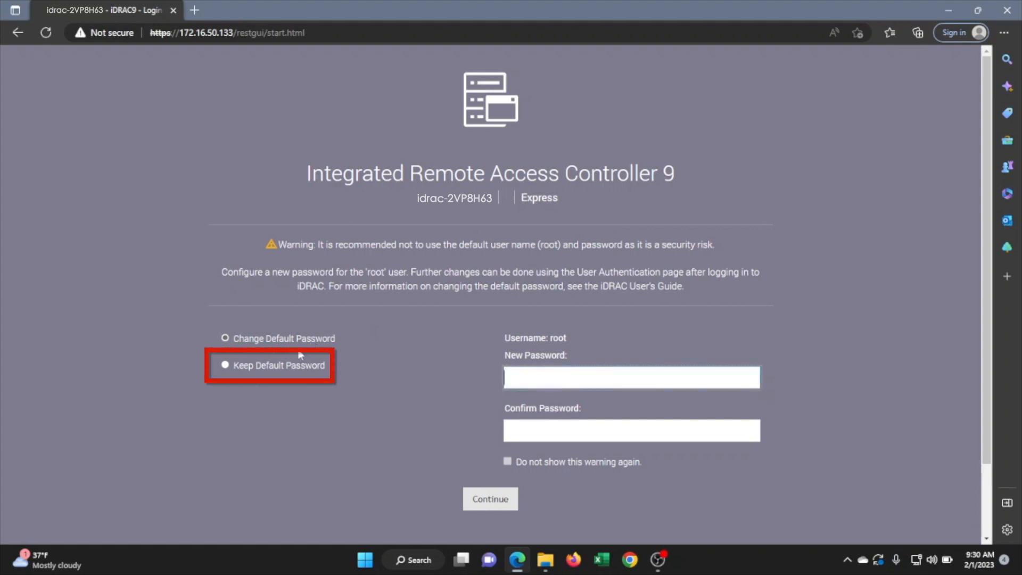
{"action": "left_click", "coordinate": [291, 367]}
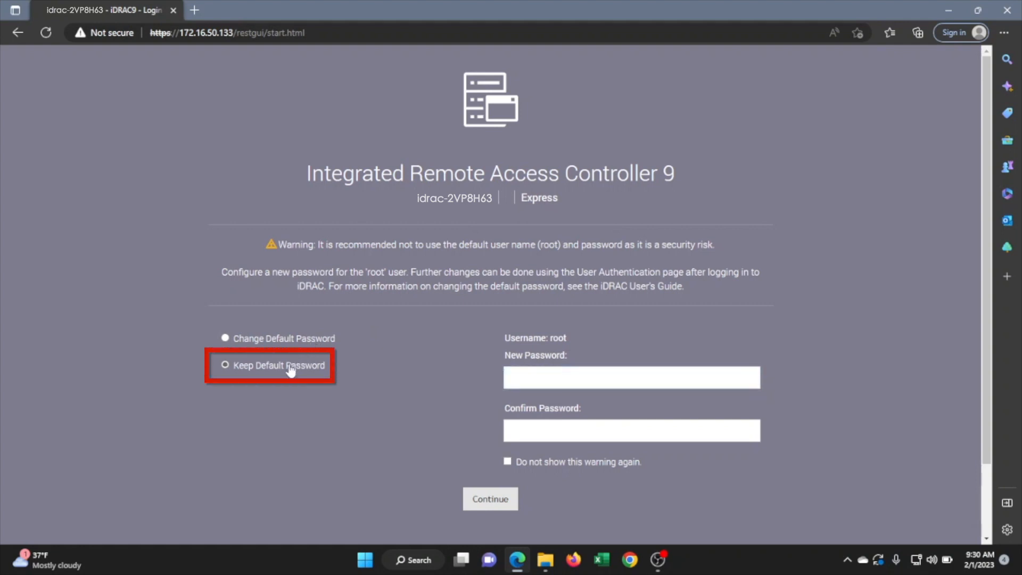
{"action": "left_click", "coordinate": [483, 500]}
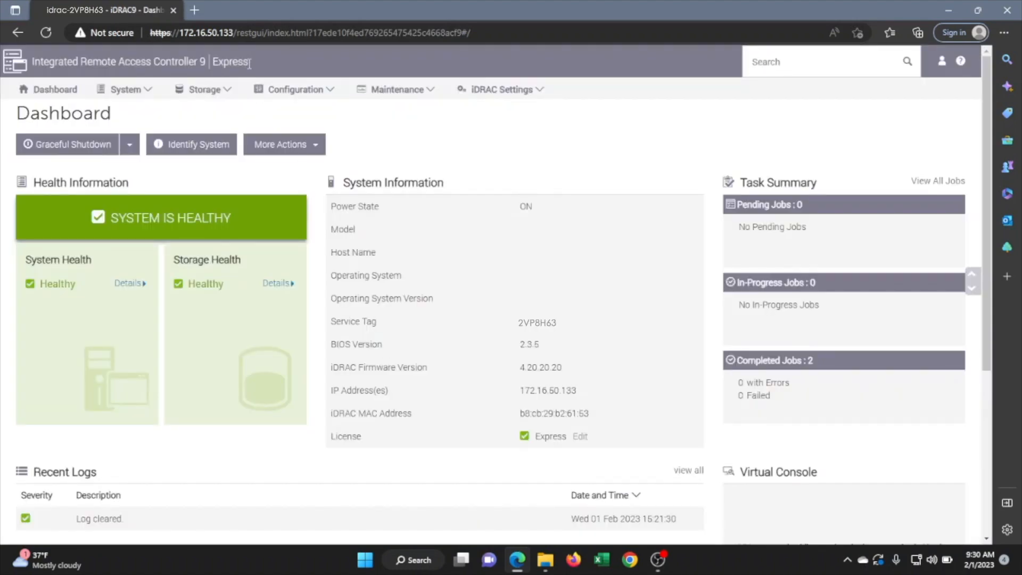
Examine the license edition named in the dashboard header
{"action": "left_click_drag", "start_coordinate": [249, 63], "coordinate": [213, 74]}
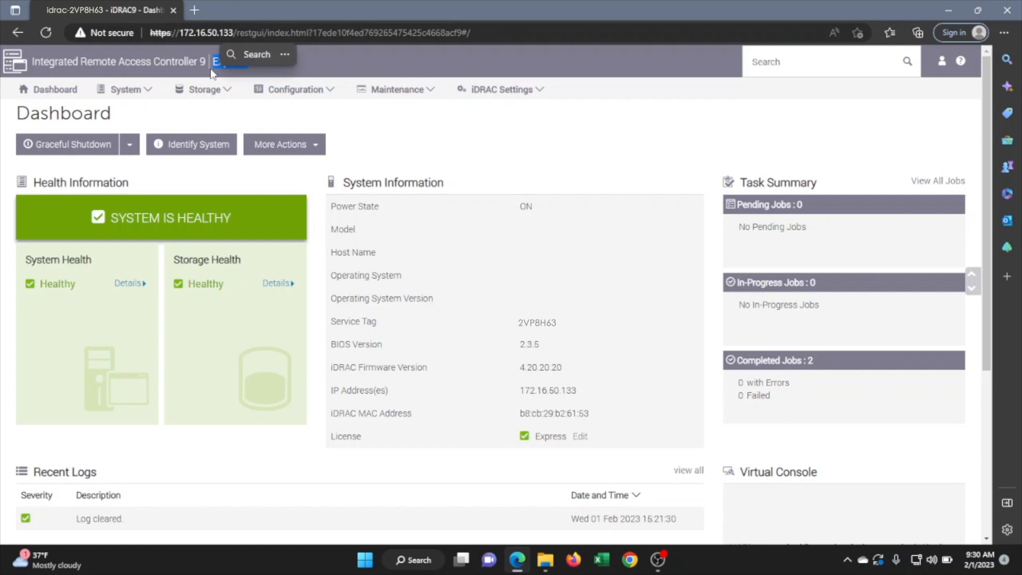
{"action": "left_click", "coordinate": [300, 129]}
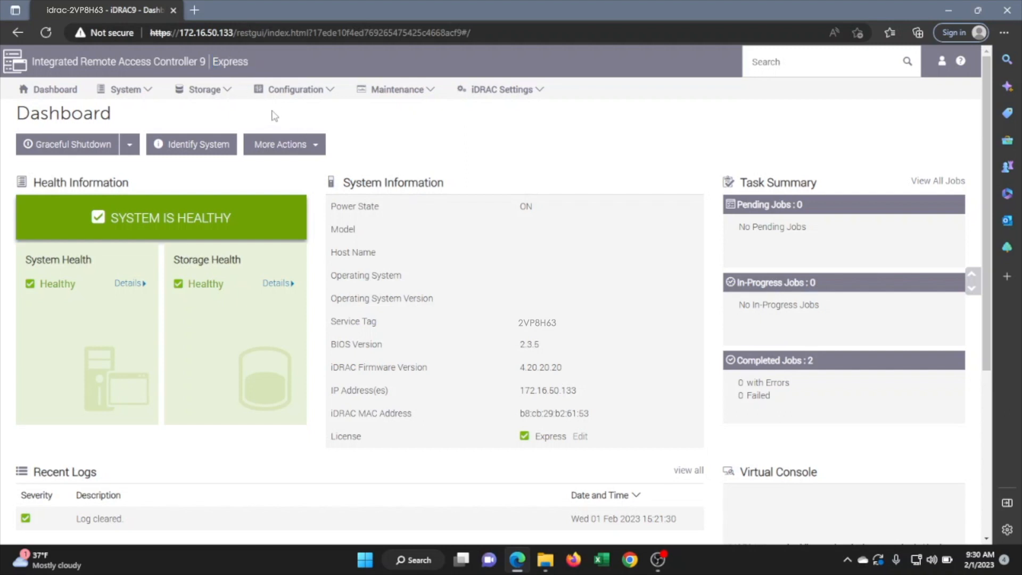
Open the Licenses page of the configuration and start a license import for the iDRAC device
{"action": "left_click", "coordinate": [331, 93]}
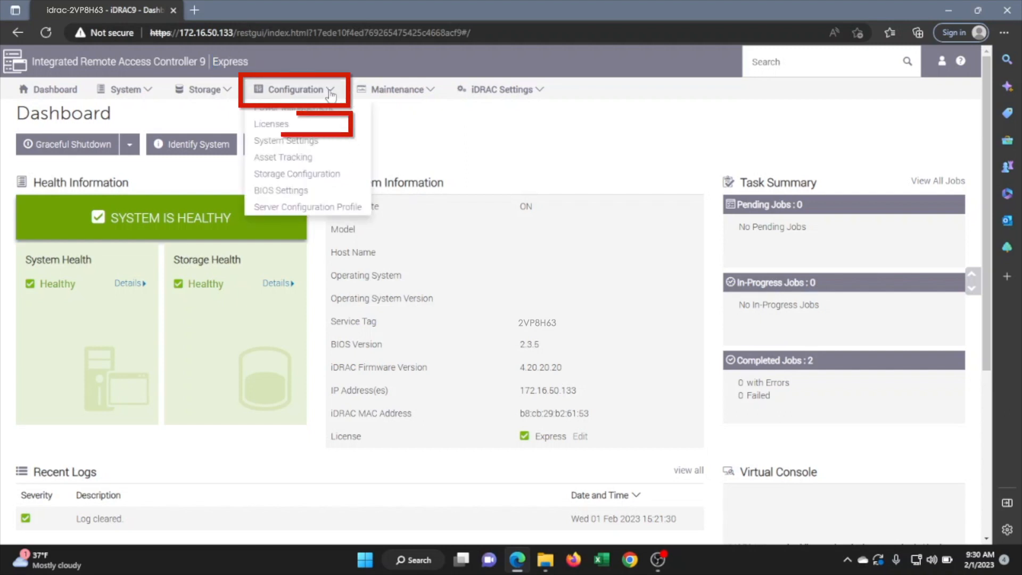
{"action": "left_click", "coordinate": [289, 125]}
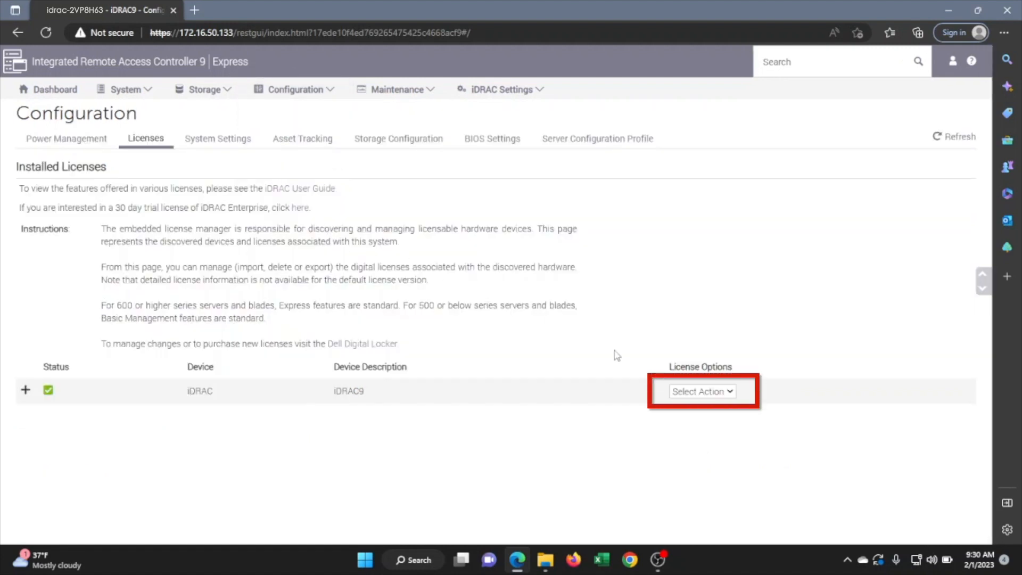
{"action": "left_click", "coordinate": [687, 393]}
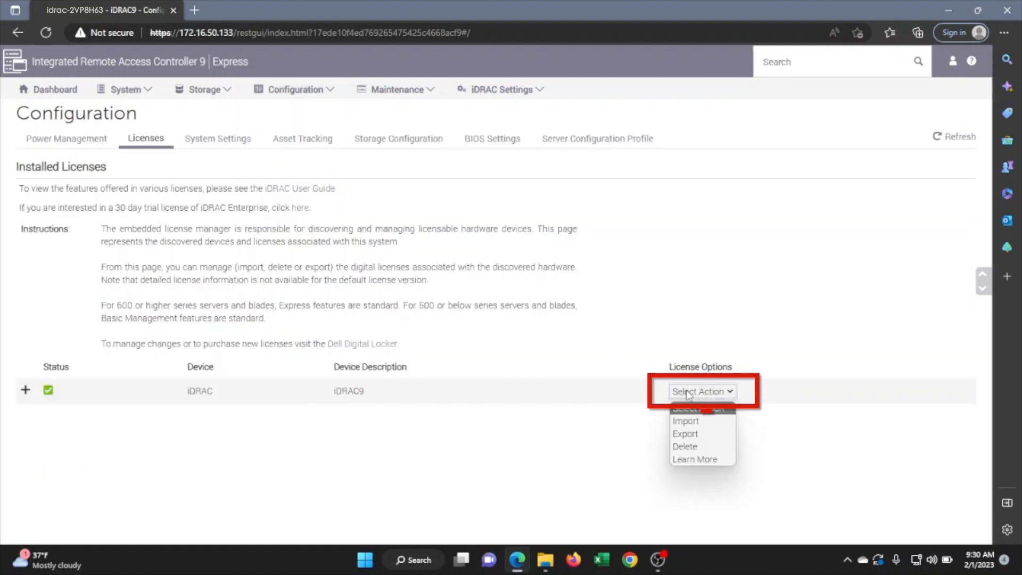
{"action": "left_click", "coordinate": [686, 422]}
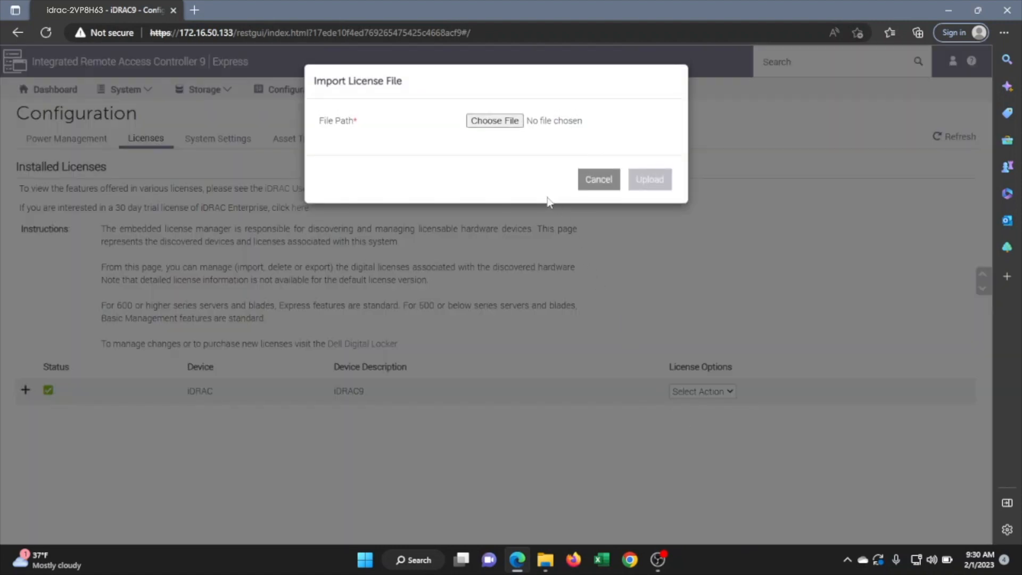
Choose the license file 2VP8H63-idrac9enterprise-license from the ENFAIN (D:) drive and upload it to the iDRAC
{"action": "left_click", "coordinate": [510, 123]}
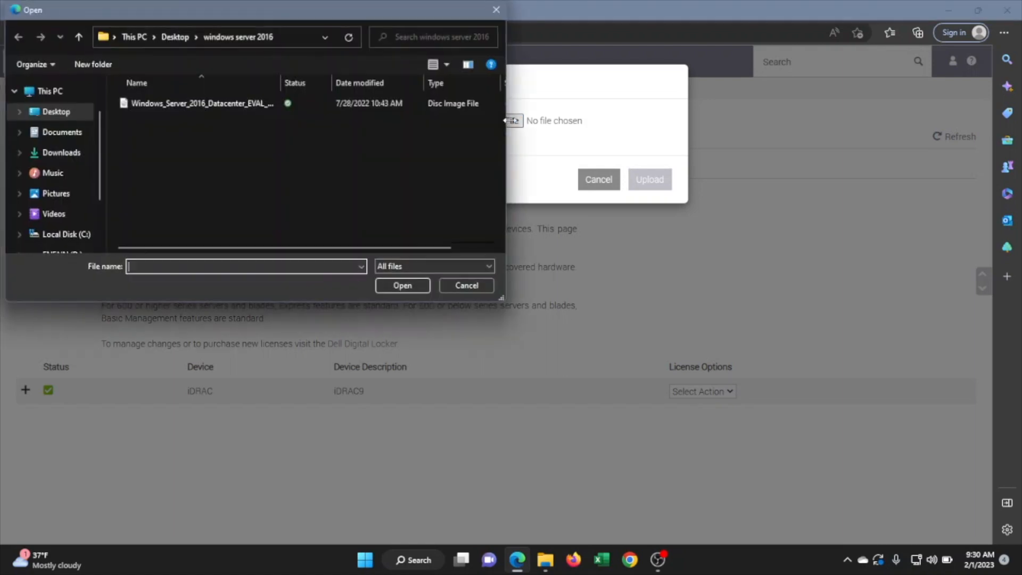
{"action": "left_click", "coordinate": [64, 249]}
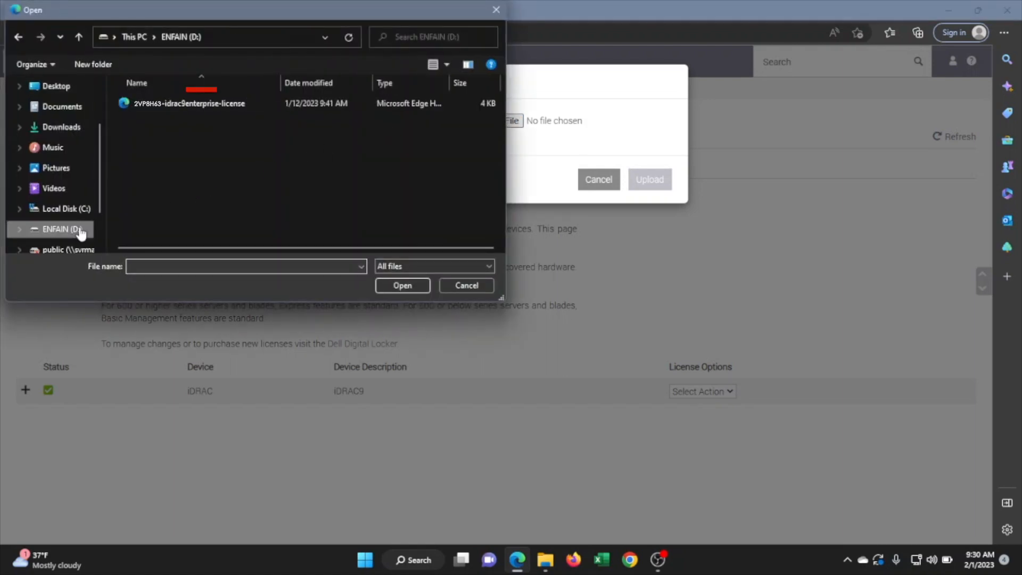
{"action": "left_click", "coordinate": [172, 101]}
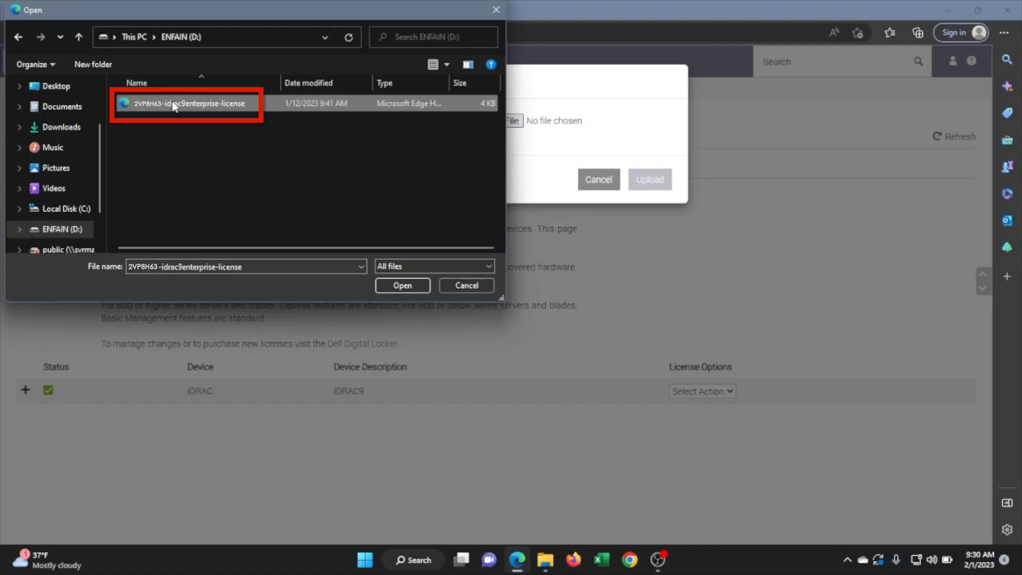
{"action": "left_click", "coordinate": [403, 285]}
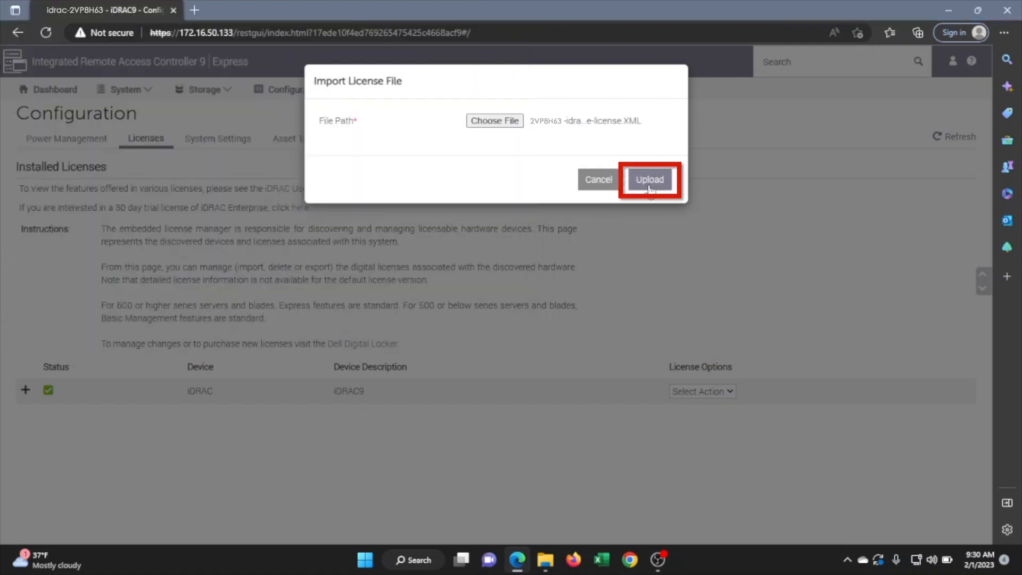
{"action": "left_click", "coordinate": [651, 183]}
{"action": "left_click", "coordinate": [658, 154]}
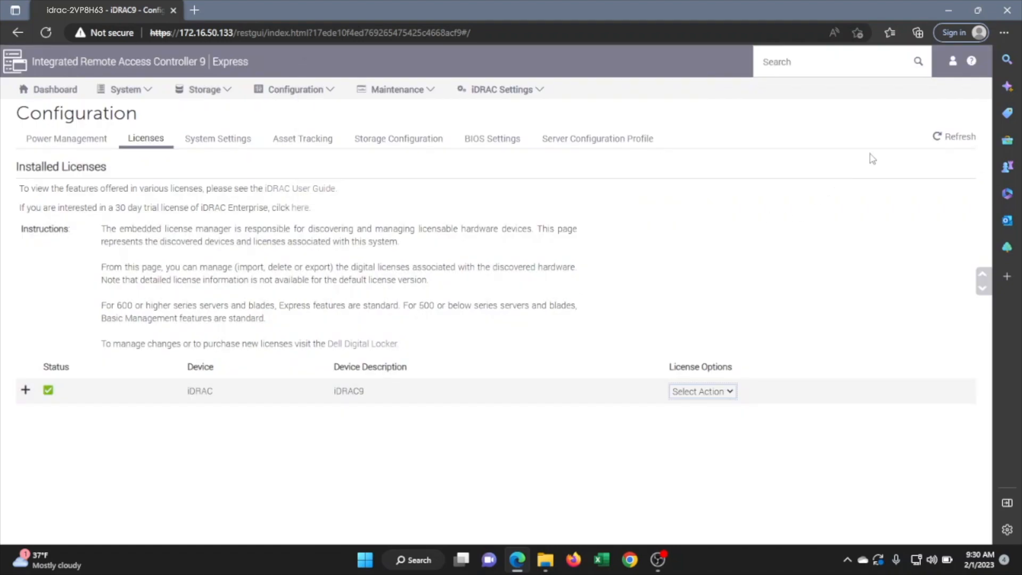
Log out and back in as root with the account password, and check the license listed in the dashboard's System Information
{"action": "left_click", "coordinate": [953, 64]}
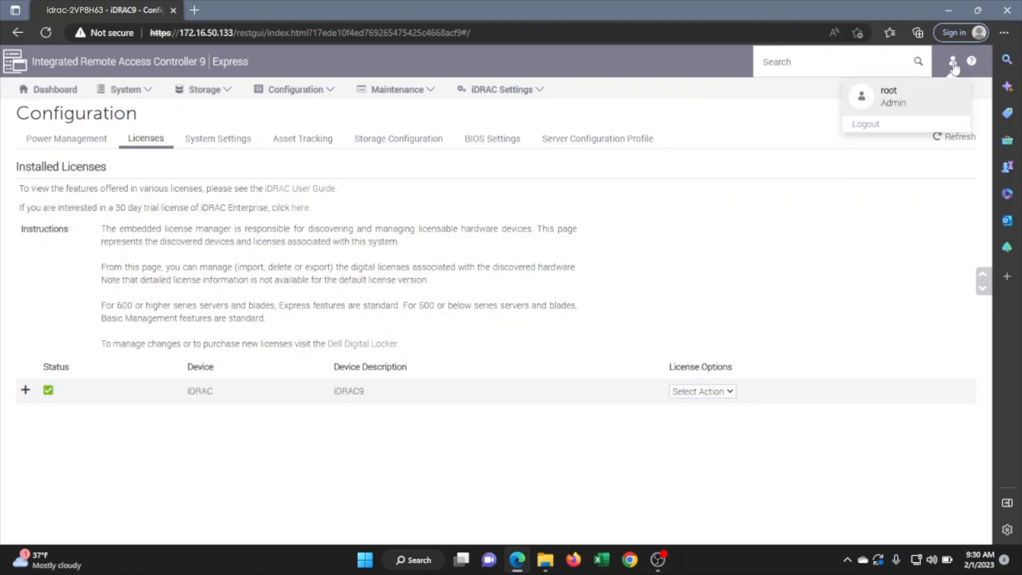
{"action": "left_click", "coordinate": [872, 128]}
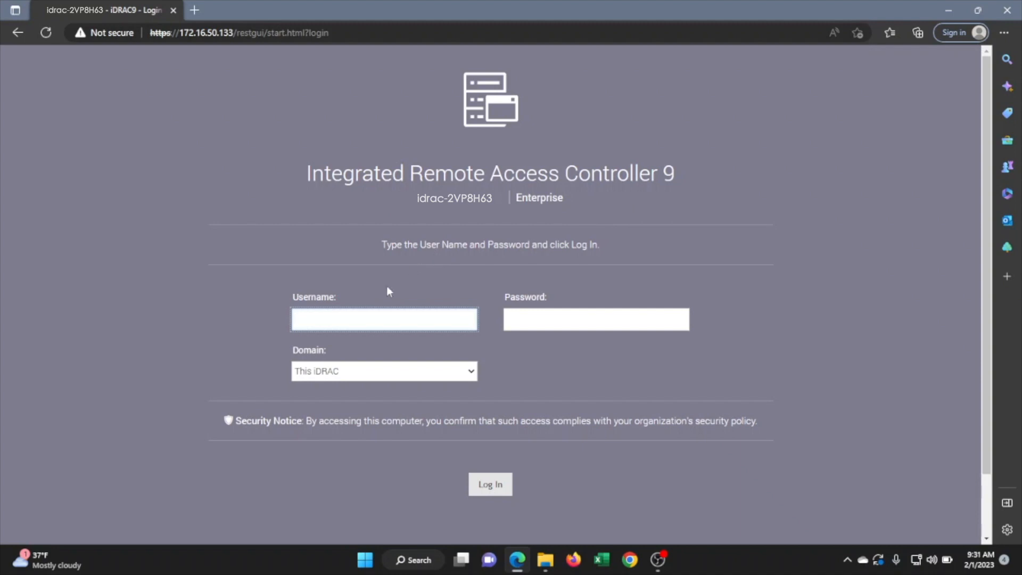
{"action": "type", "text": "root"}
{"action": "key", "text": "Tab"}
{"action": "type", "text": "calvin"}
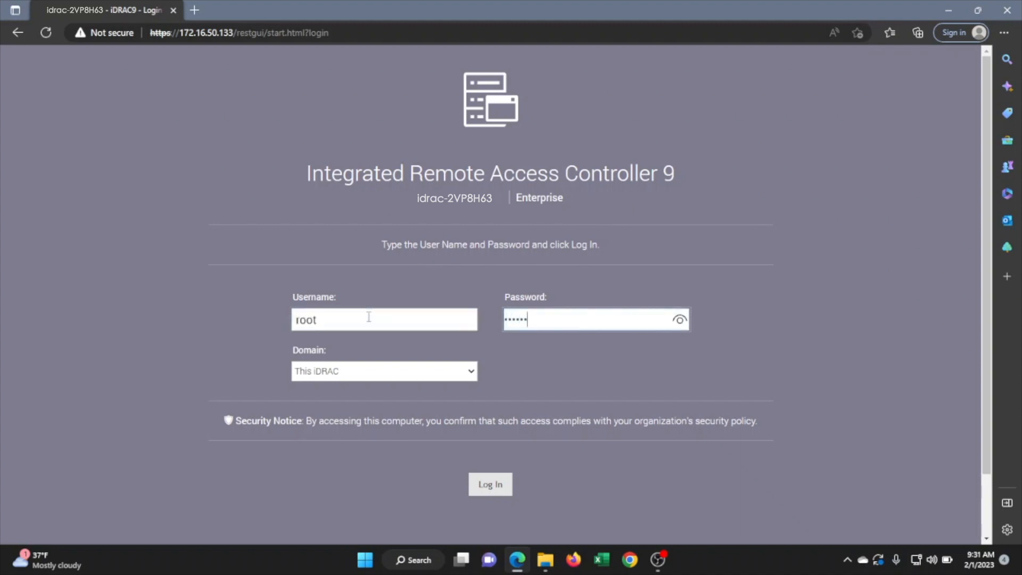
{"action": "key", "text": "Return"}
{"action": "left_click", "coordinate": [468, 498]}
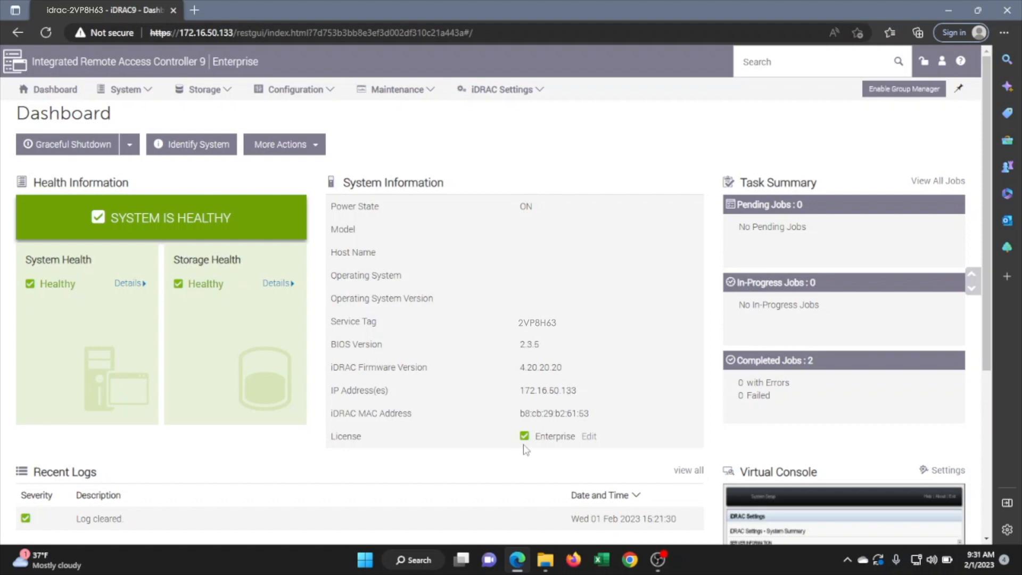
{"action": "left_click_drag", "start_coordinate": [534, 438], "coordinate": [580, 439]}
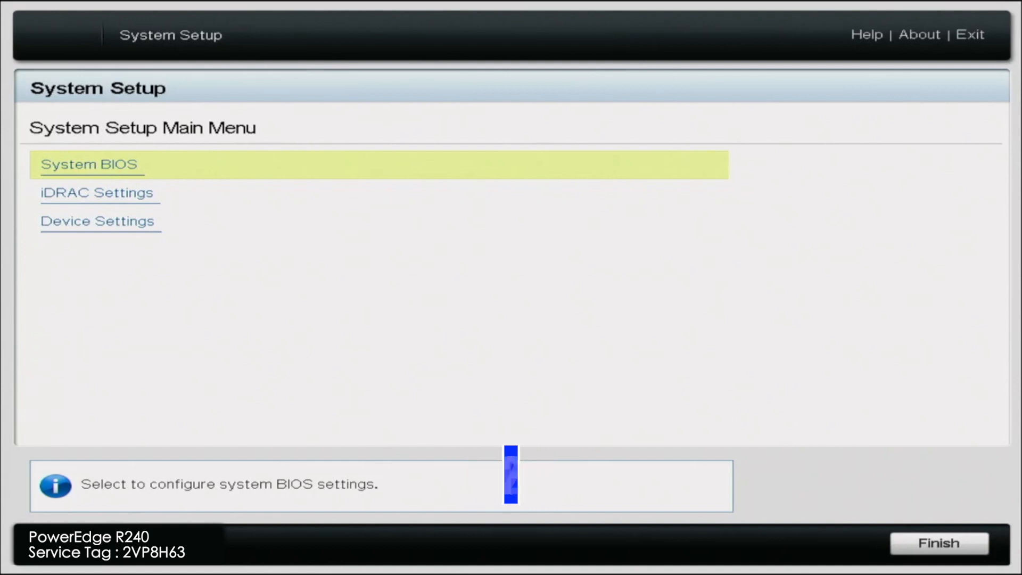
In the server's System Setup, open the System Summary of the iDRAC Settings to check the iDRAC License entry
{"action": "key", "text": "Down"}
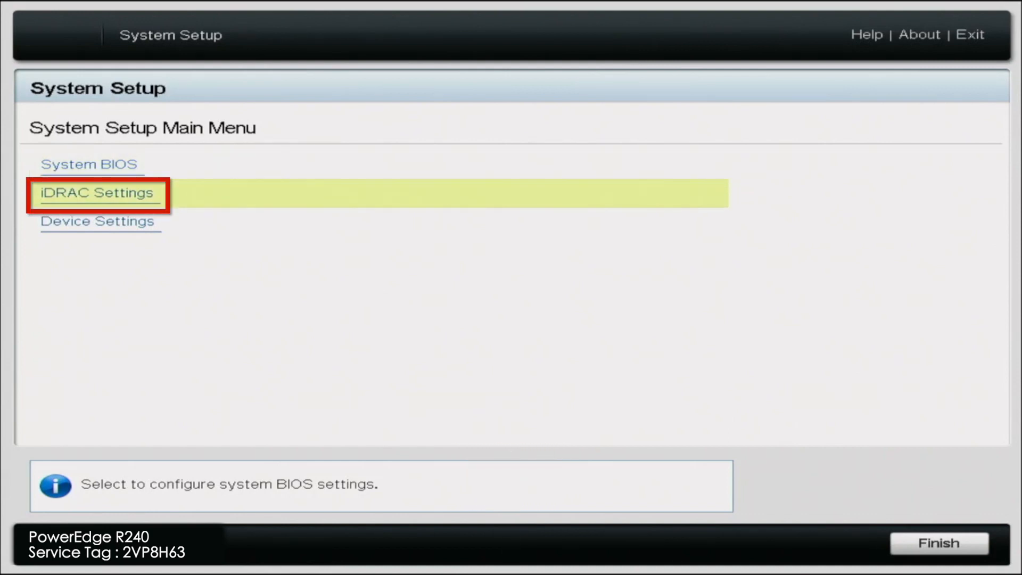
{"action": "key", "text": "Return"}
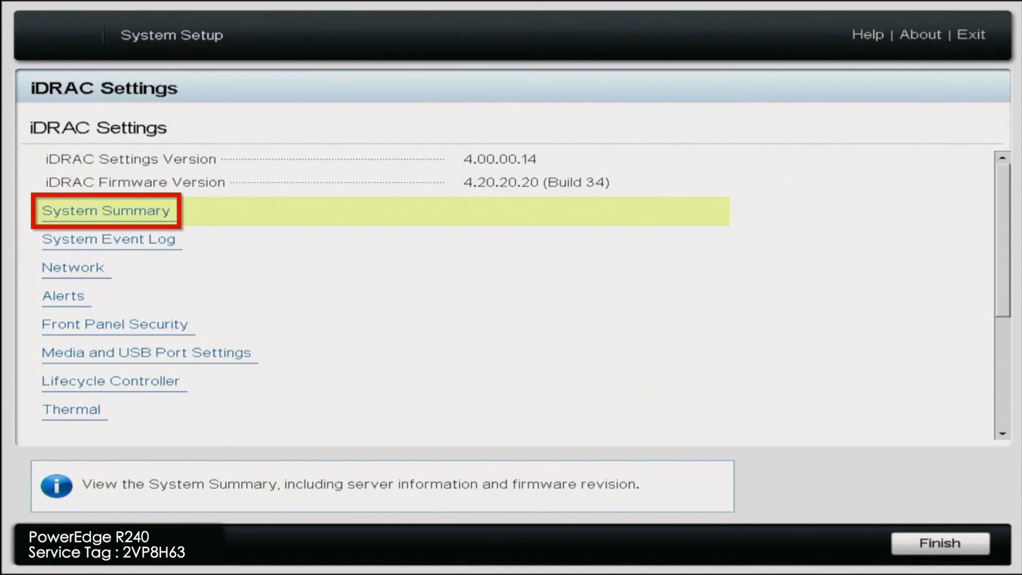
{"action": "key", "text": "Return"}
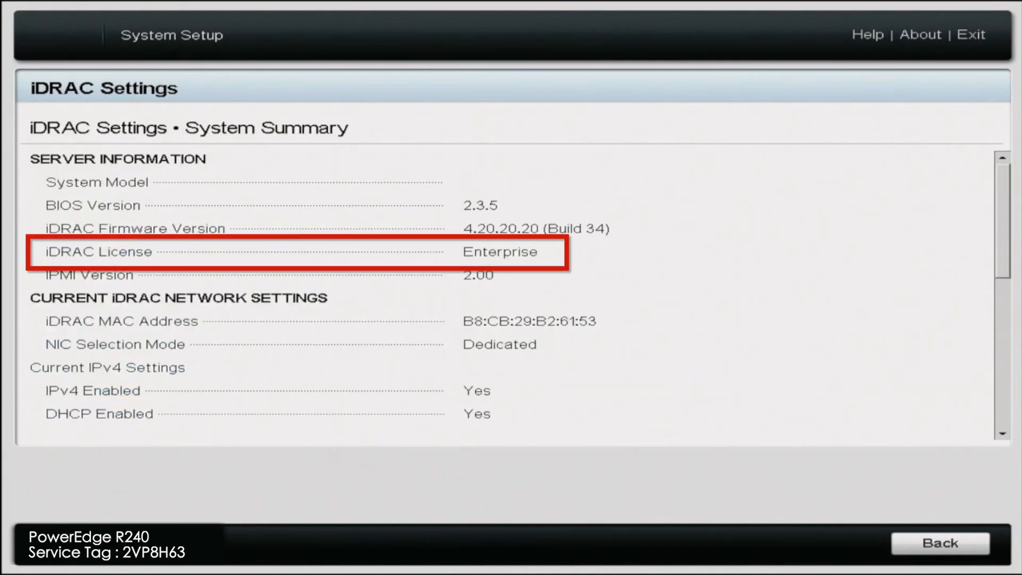